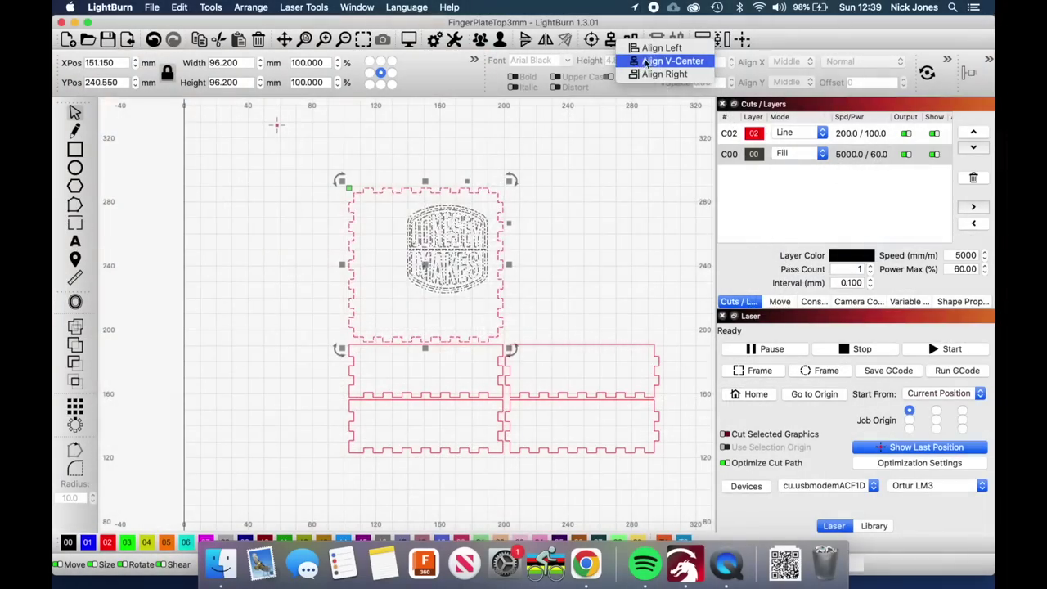
Align the selected logo to the square panel's vertical centre with Align V-Center.
{"action": "left_click", "coordinate": [646, 62]}
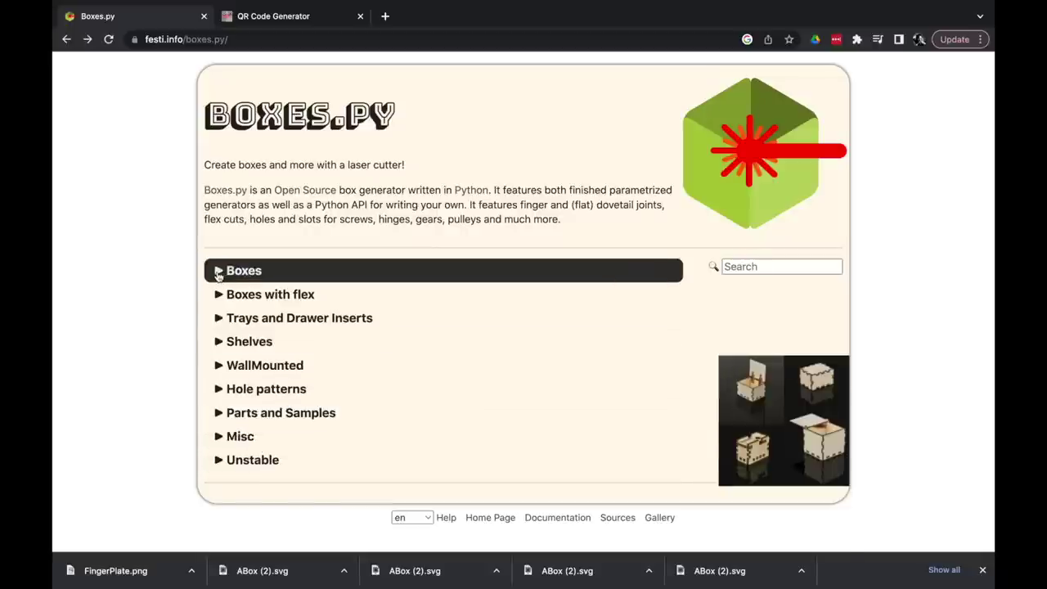
Open the ABox generator settings from the Boxes category in Boxes.py.
{"action": "left_click", "coordinate": [219, 274]}
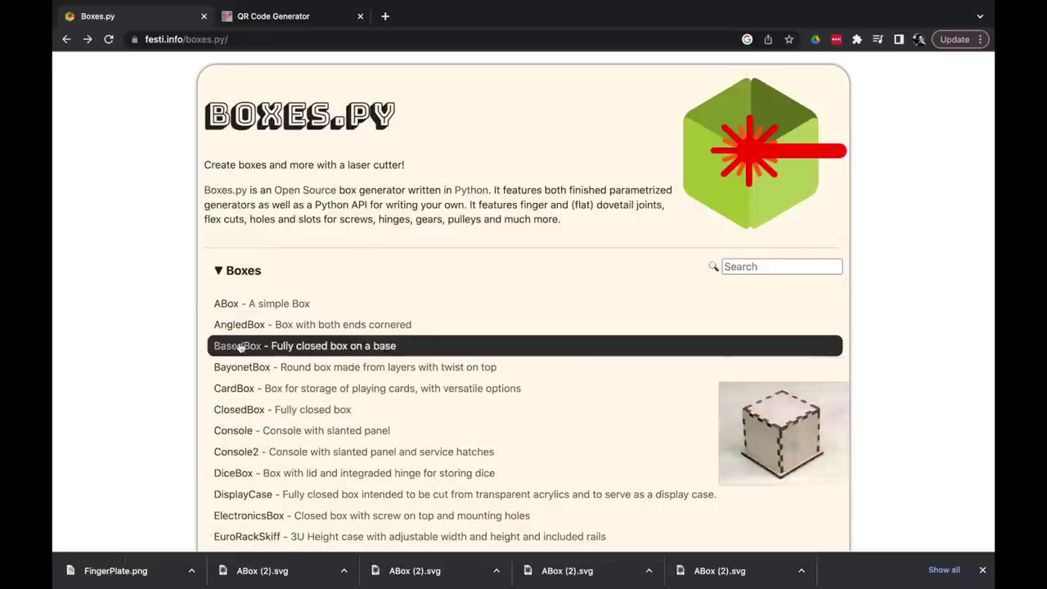
{"action": "left_click", "coordinate": [228, 305]}
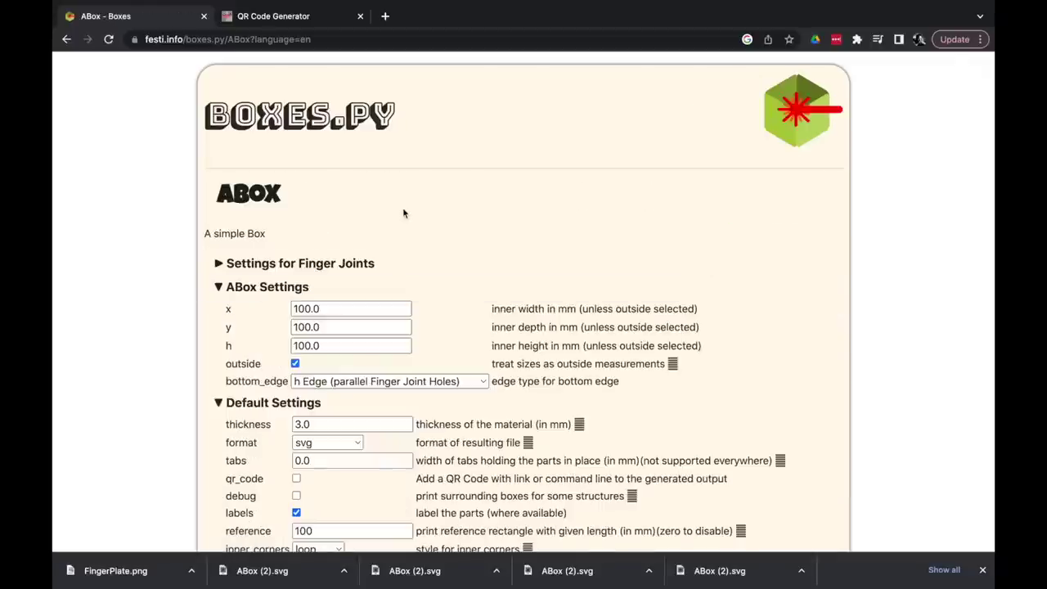
{"action": "scroll", "coordinate": [417, 226], "scroll_direction": "down", "scroll_amount": 1}
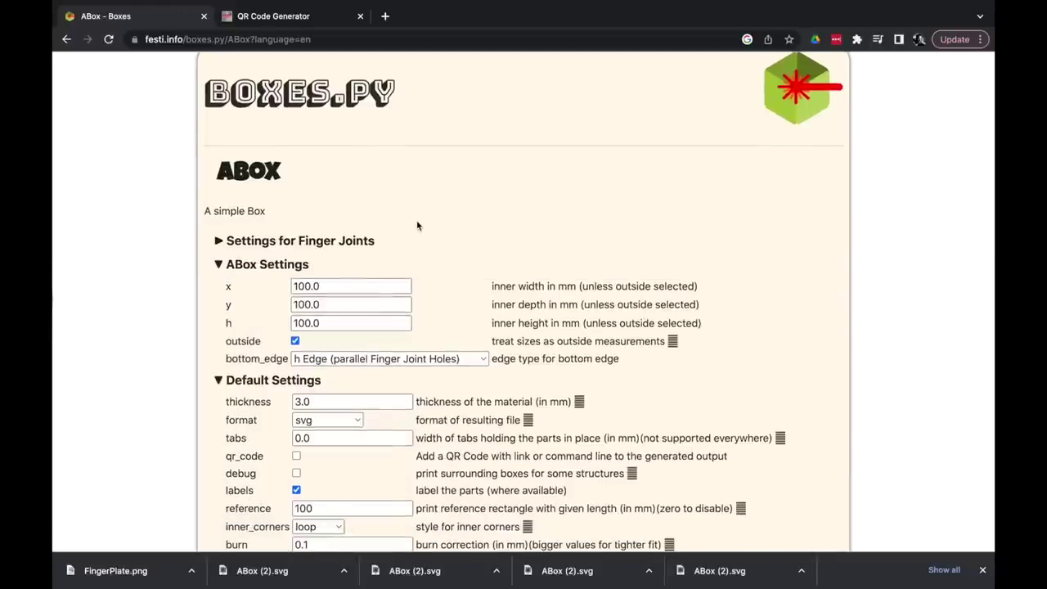
{"action": "right_click", "coordinate": [415, 228]}
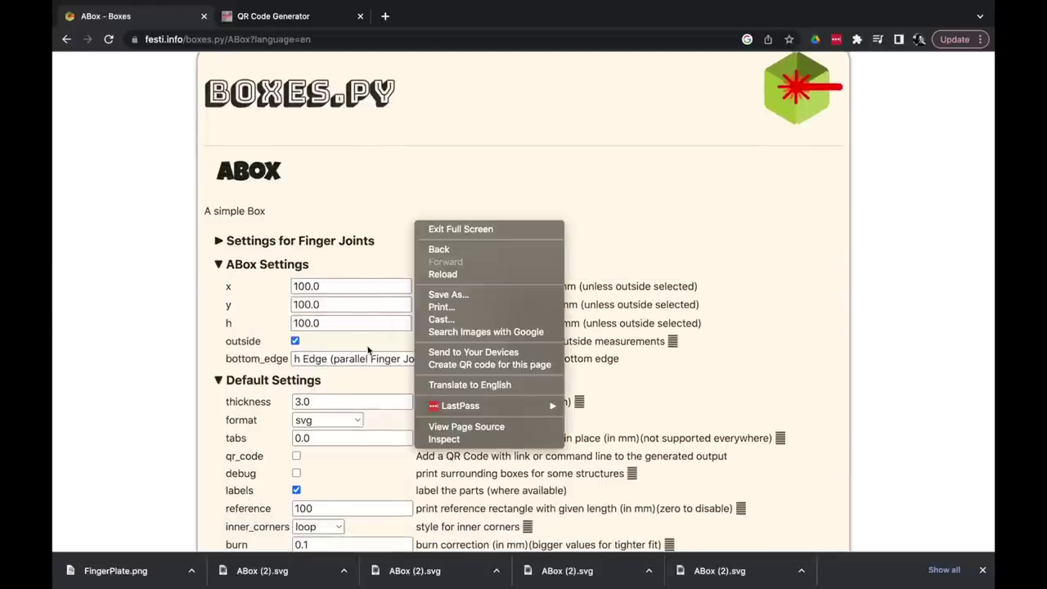
{"action": "left_click", "coordinate": [610, 224]}
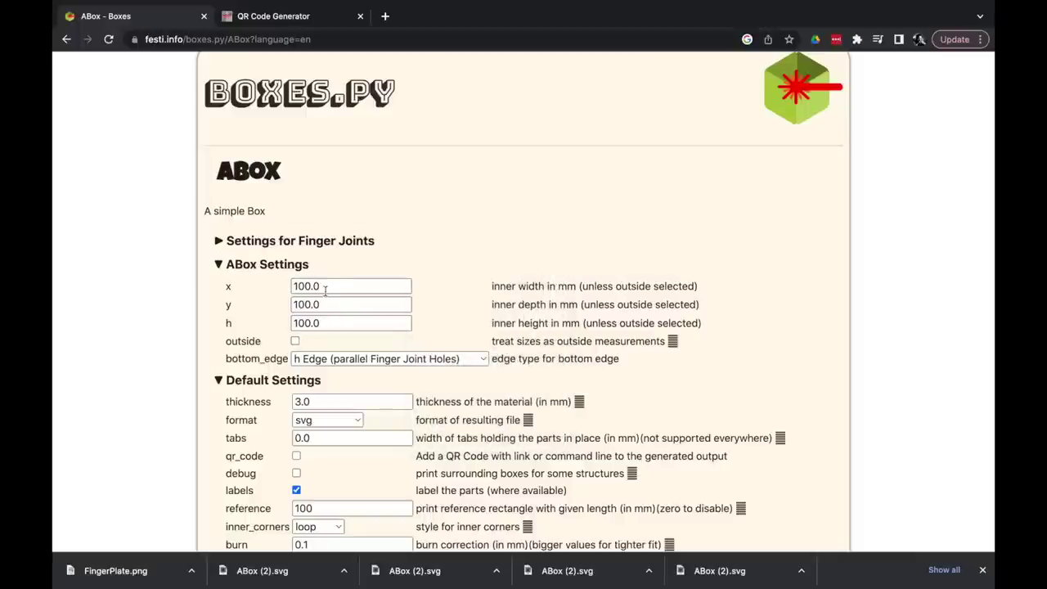
Set the box to 90 × 90 × 30 mm with an F Finger Joint bottom edge.
{"action": "type", "text": "90"}
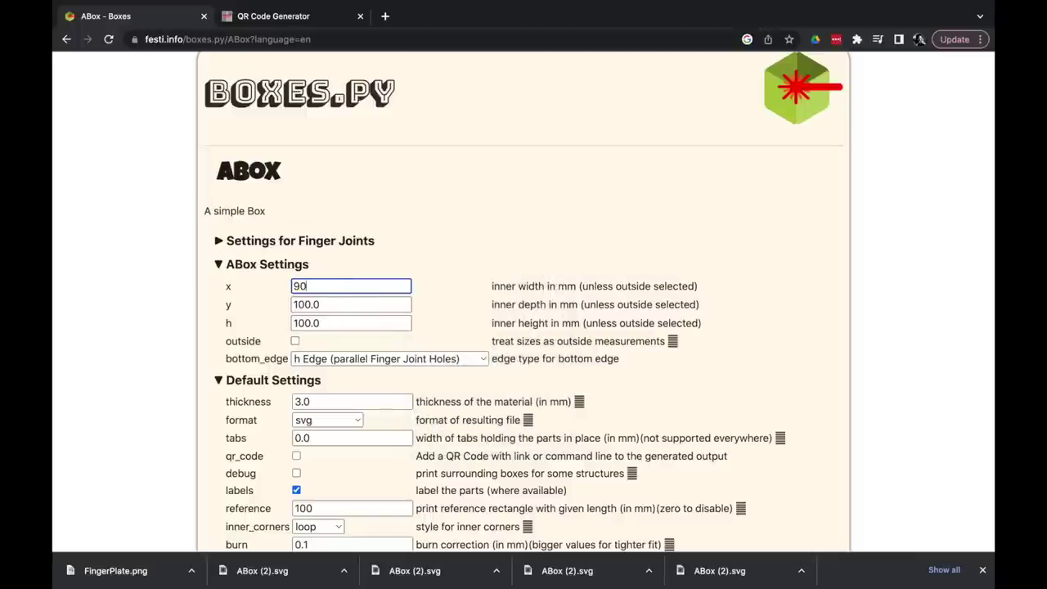
{"action": "left_click", "coordinate": [324, 305]}
{"action": "type", "text": "90"}
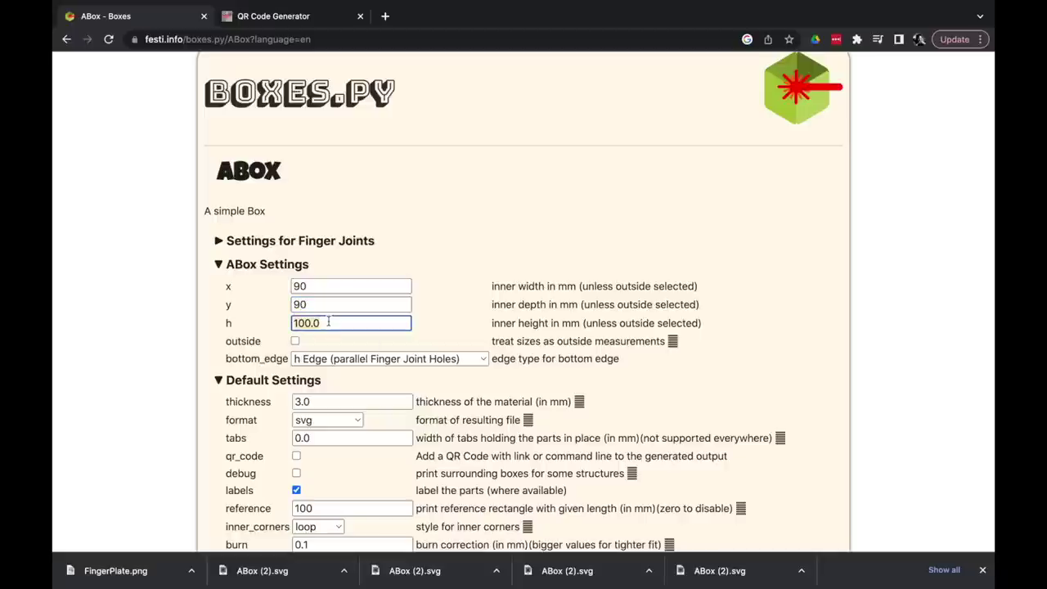
{"action": "type", "text": "30"}
{"action": "left_click", "coordinate": [409, 359]}
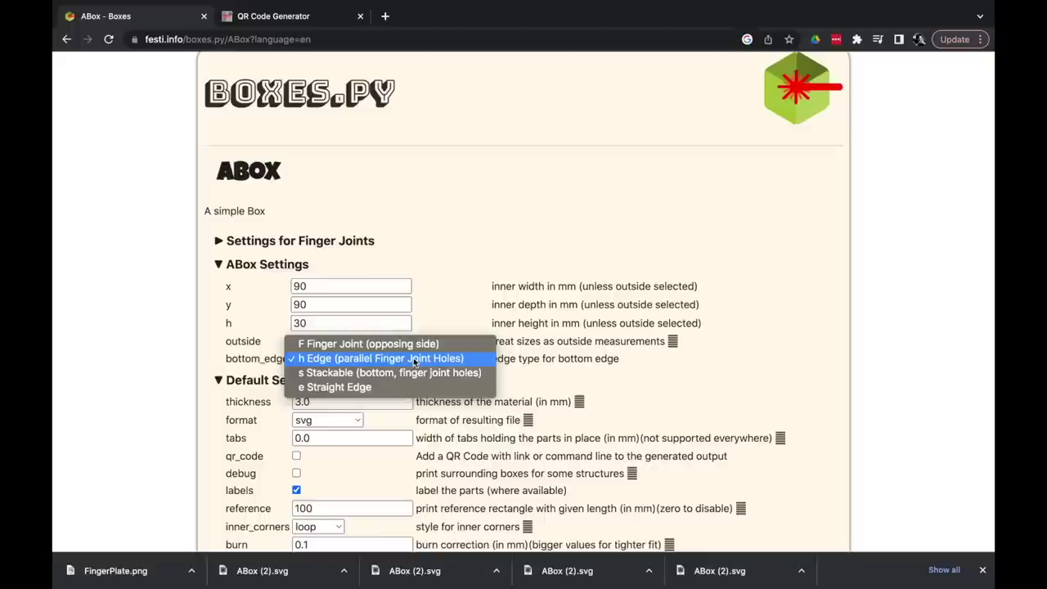
{"action": "left_click", "coordinate": [413, 345]}
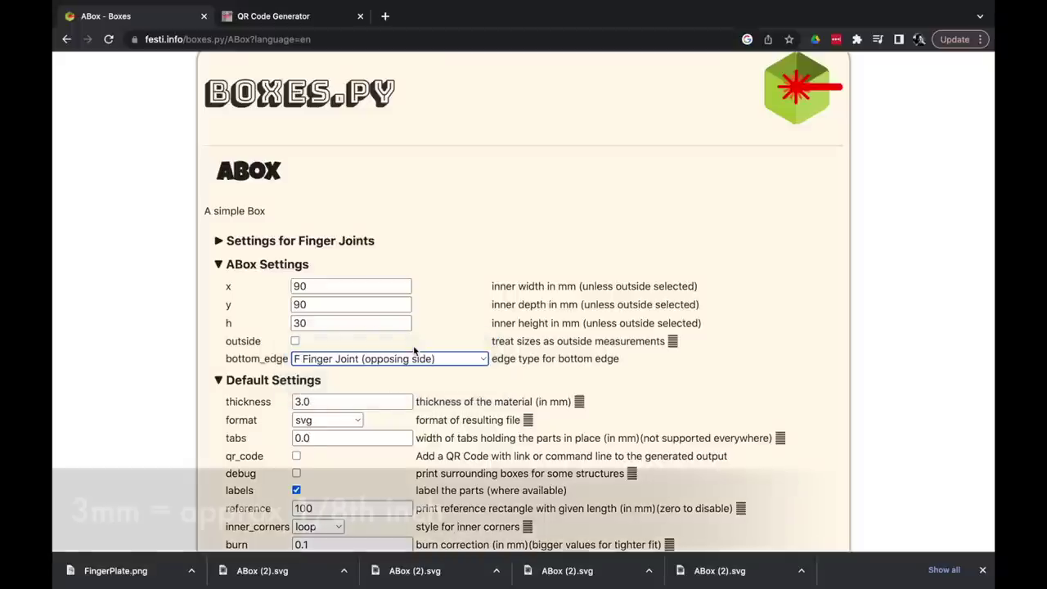
Generate the ABox finger-jointed outlines from these settings.
{"action": "scroll", "coordinate": [414, 350], "scroll_direction": "down", "scroll_amount": 2}
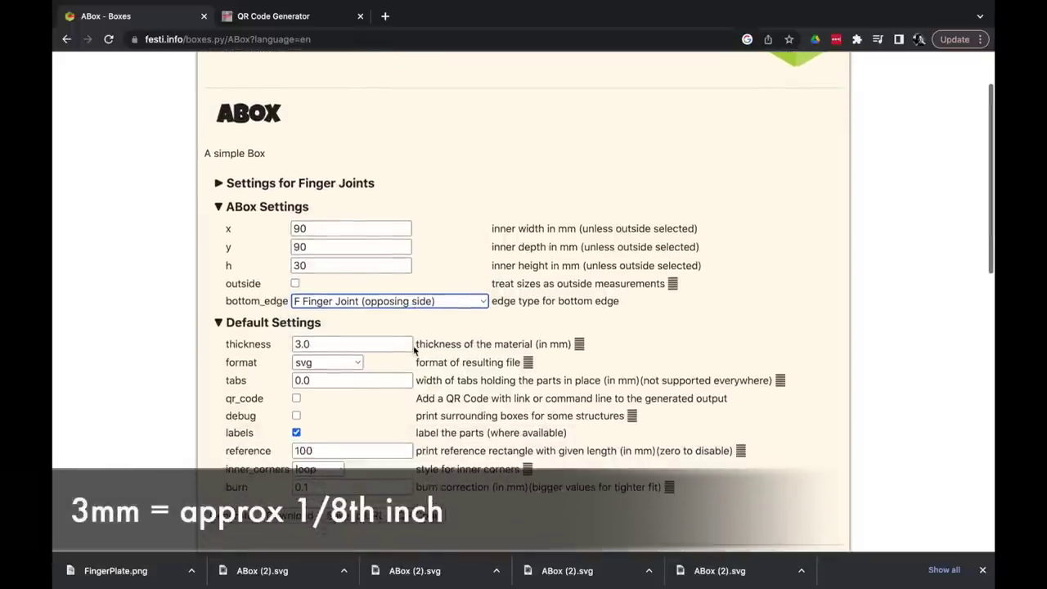
{"action": "left_click", "coordinate": [376, 343]}
{"action": "scroll", "coordinate": [376, 346], "scroll_direction": "down", "scroll_amount": 3}
{"action": "scroll", "coordinate": [376, 348], "scroll_direction": "down", "scroll_amount": 2}
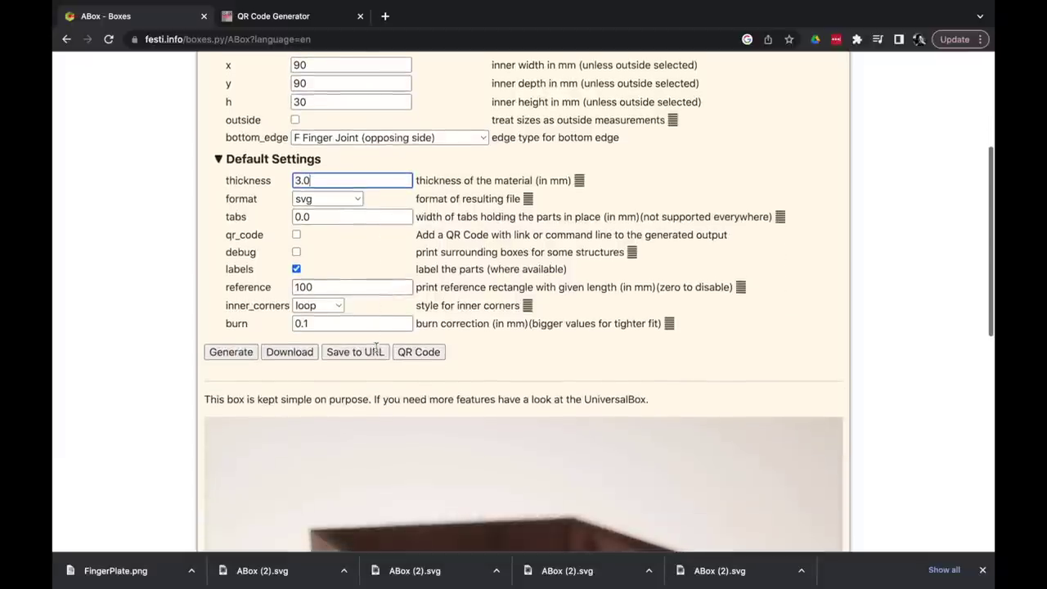
{"action": "scroll", "coordinate": [376, 348], "scroll_direction": "down", "scroll_amount": 1}
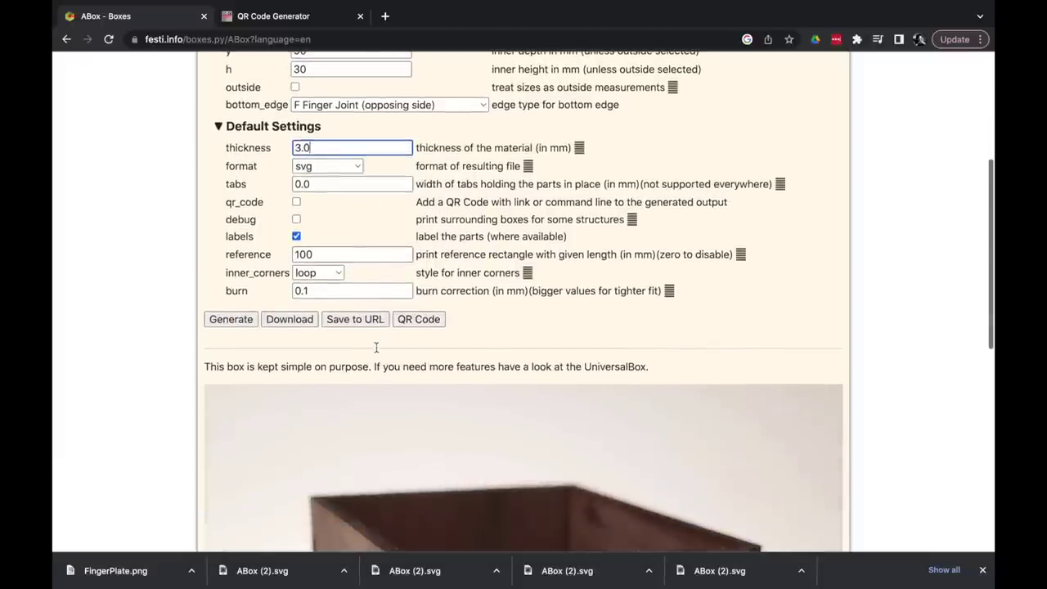
{"action": "left_click", "coordinate": [231, 319]}
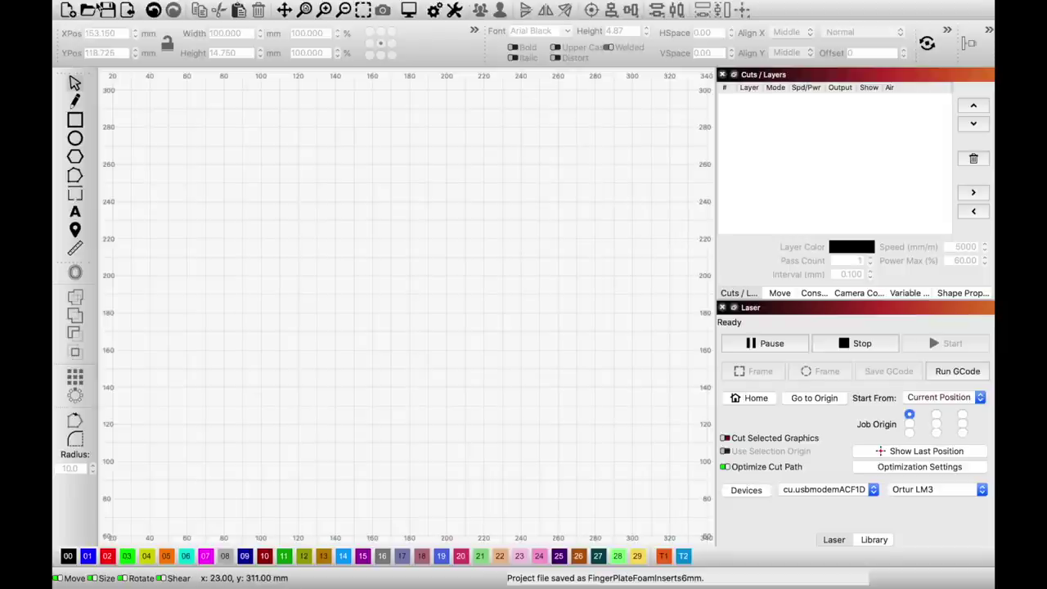
Open FingerPlateTop3mm.svg using the All supported file type filter.
{"action": "left_click", "coordinate": [88, 14]}
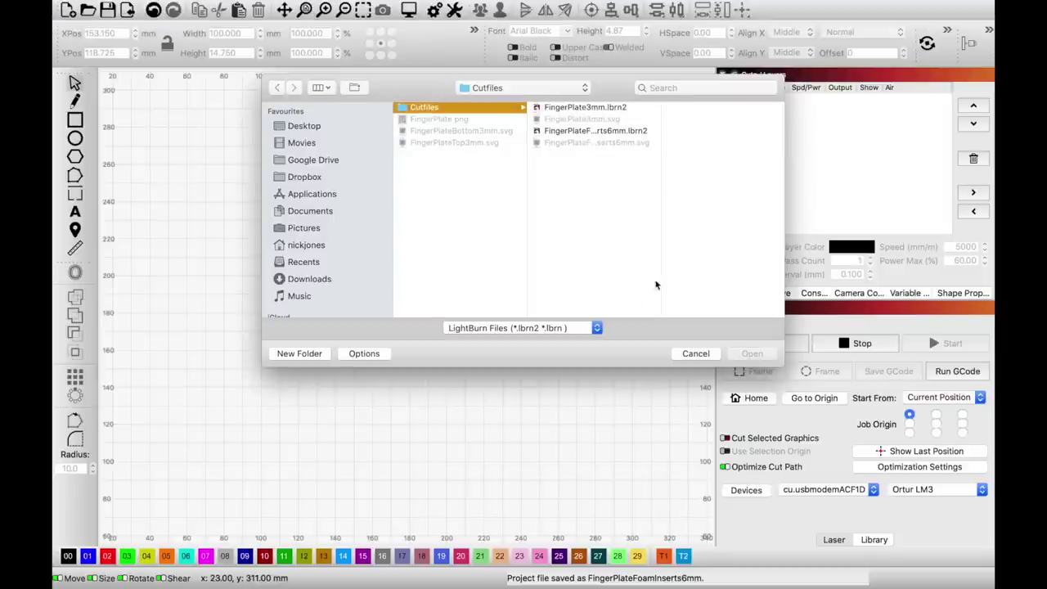
{"action": "left_click", "coordinate": [597, 333]}
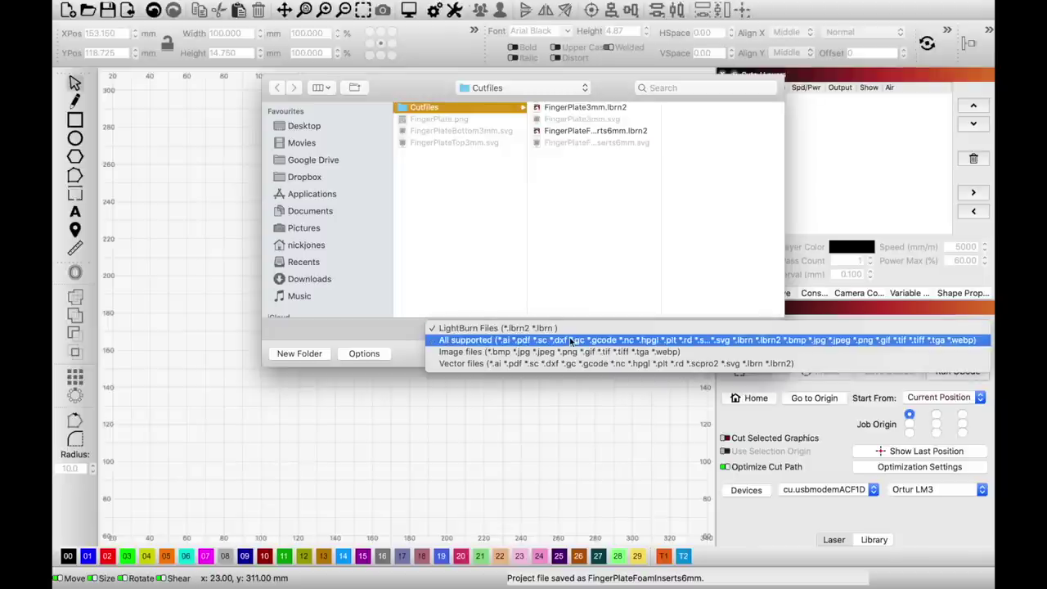
{"action": "left_click", "coordinate": [570, 342]}
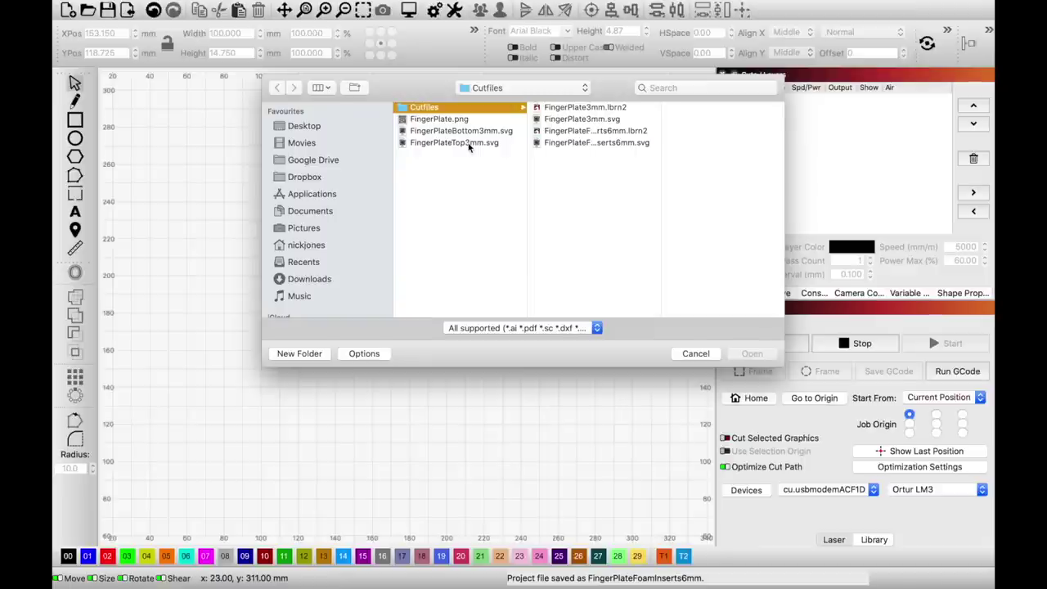
{"action": "left_click", "coordinate": [470, 145]}
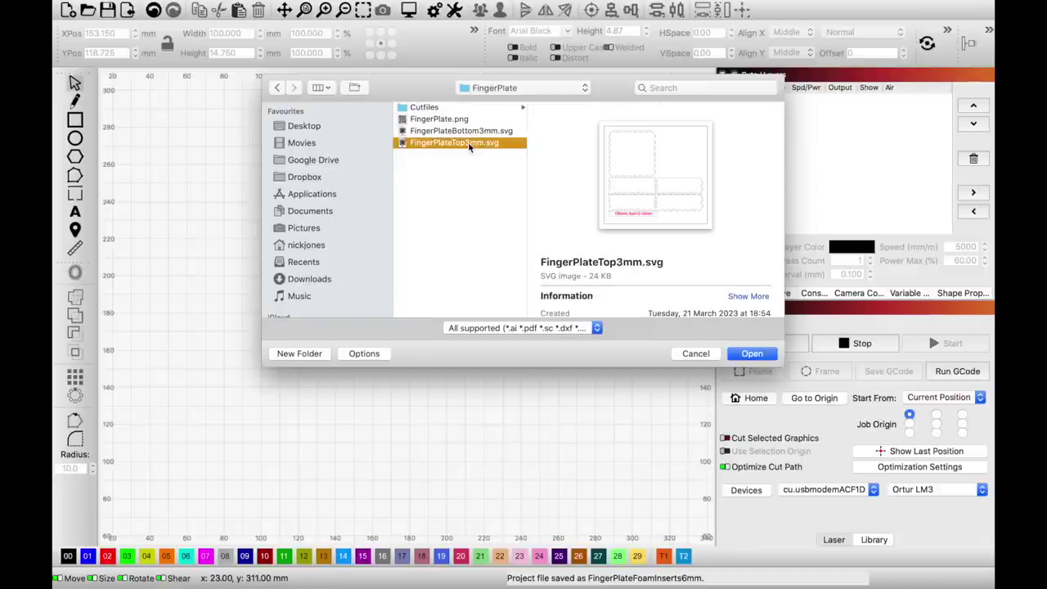
{"action": "left_click", "coordinate": [751, 354]}
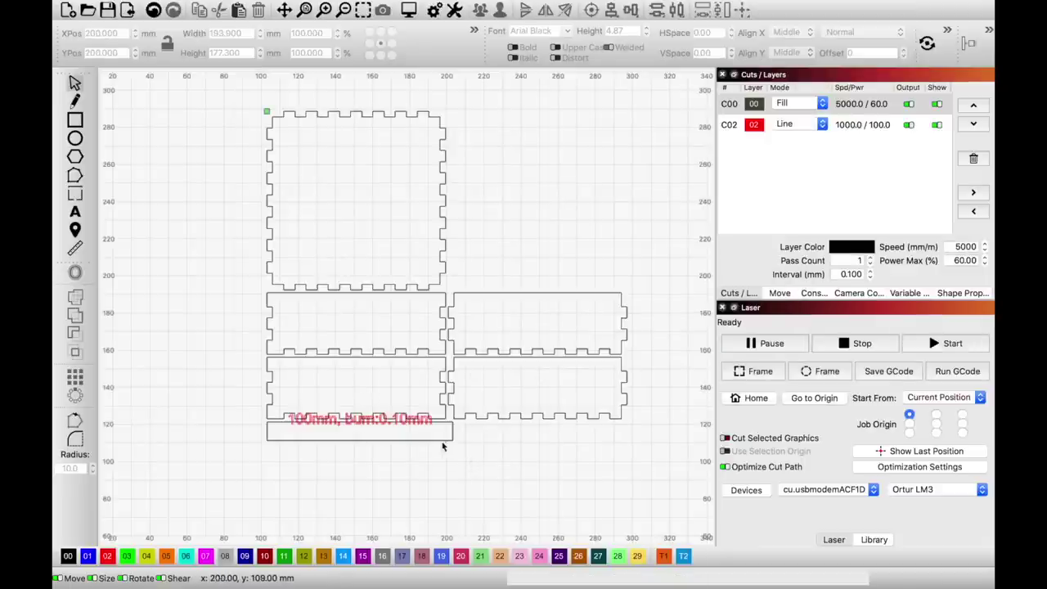
Delete the stray engraved text strip below the box parts.
{"action": "left_click", "coordinate": [441, 437]}
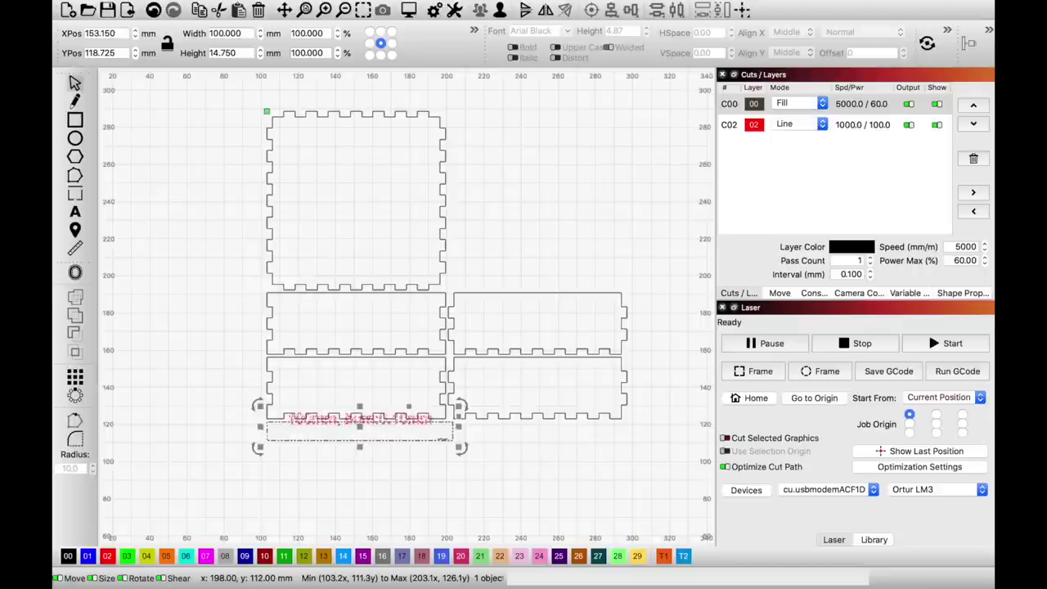
{"action": "key", "text": "Delete"}
{"action": "scroll", "coordinate": [456, 301], "scroll_direction": "down", "scroll_amount": 5}
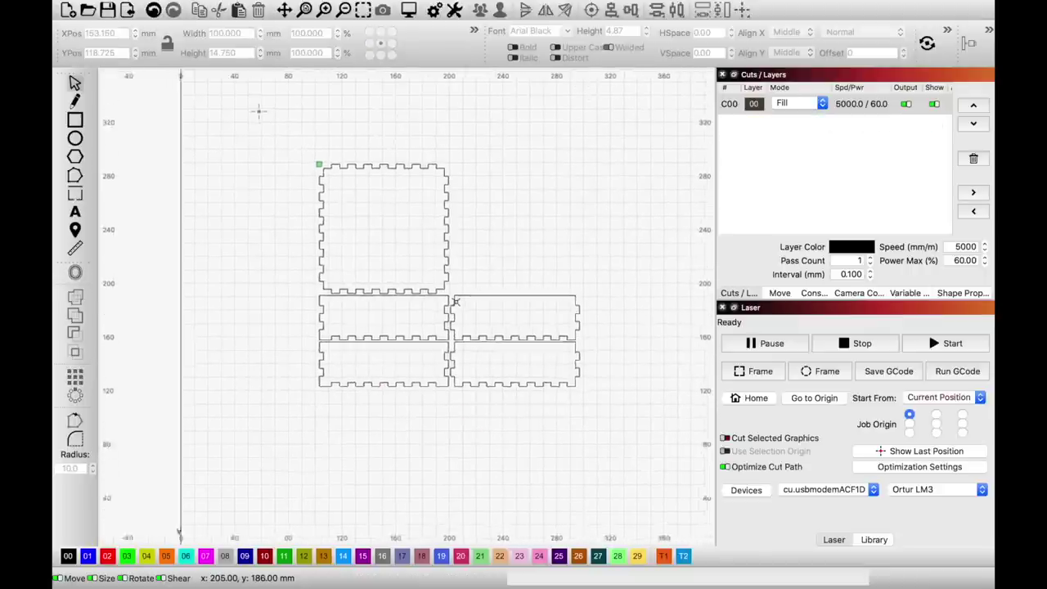
{"action": "scroll", "coordinate": [455, 302], "scroll_direction": "up", "scroll_amount": 3}
{"action": "scroll", "coordinate": [455, 301], "scroll_direction": "up", "scroll_amount": 1}
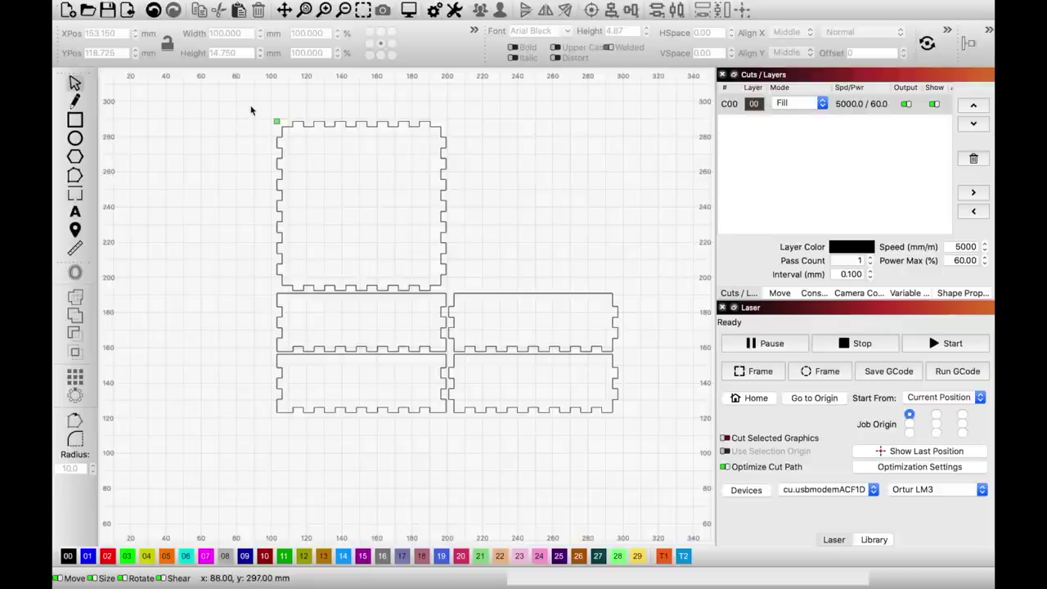
Put all five finger-jointed box parts on the red 02 line-cut layer.
{"action": "left_click_drag", "start_coordinate": [259, 113], "coordinate": [646, 451]}
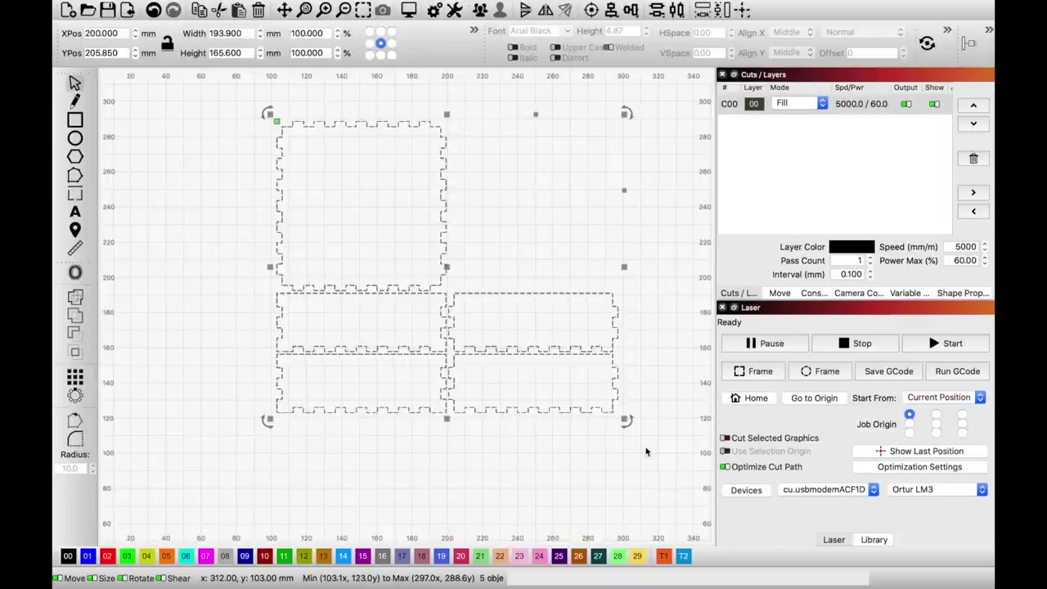
{"action": "left_click", "coordinate": [110, 557]}
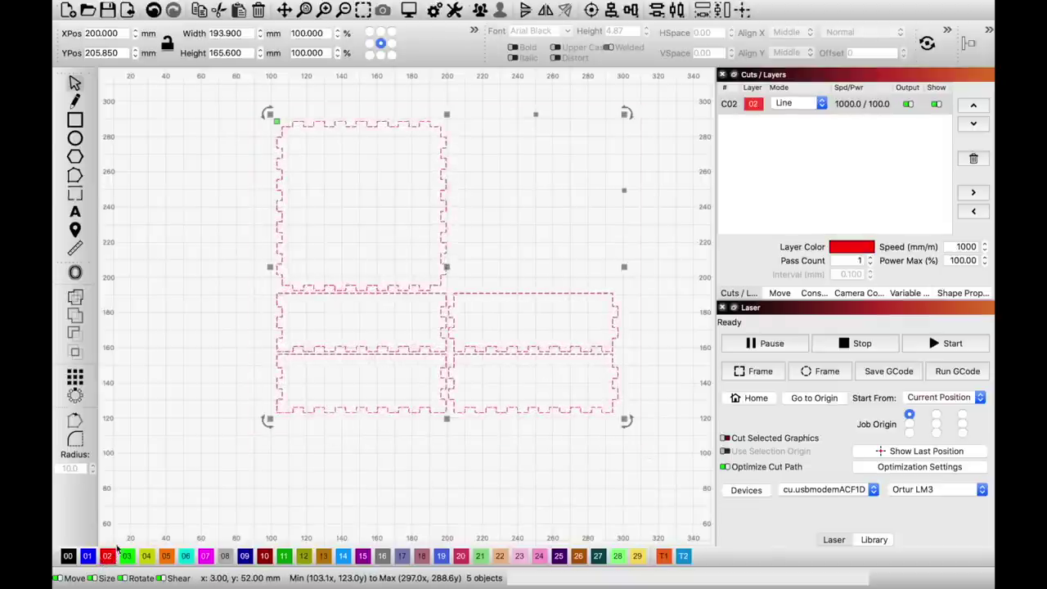
{"action": "left_click", "coordinate": [218, 343]}
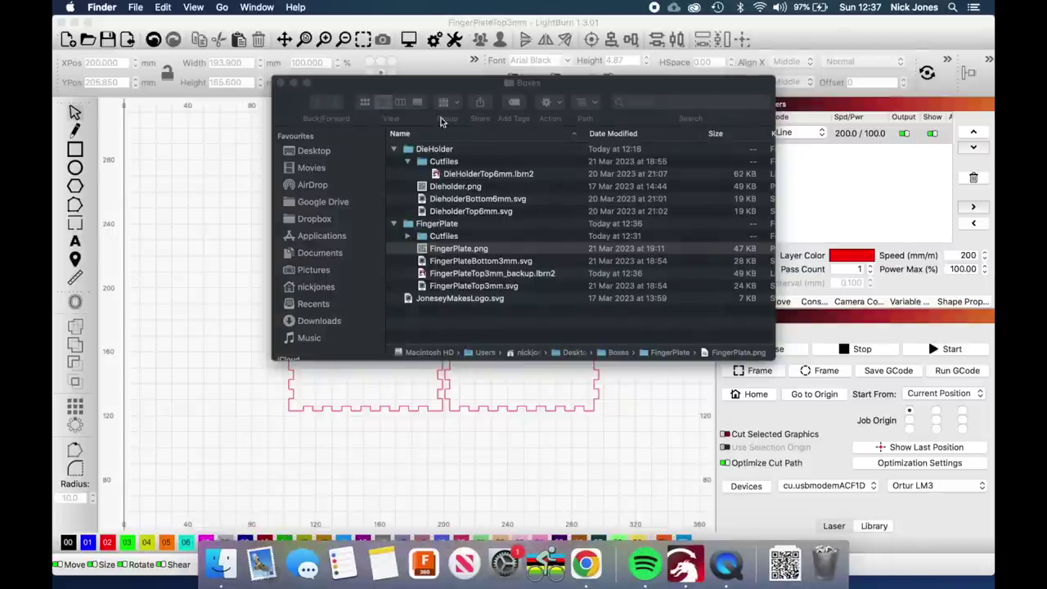
Place JoneseyMakesLogo.svg below the box parts and open the C00 fill layer's cut settings.
{"action": "left_click_drag", "start_coordinate": [427, 302], "coordinate": [419, 452]}
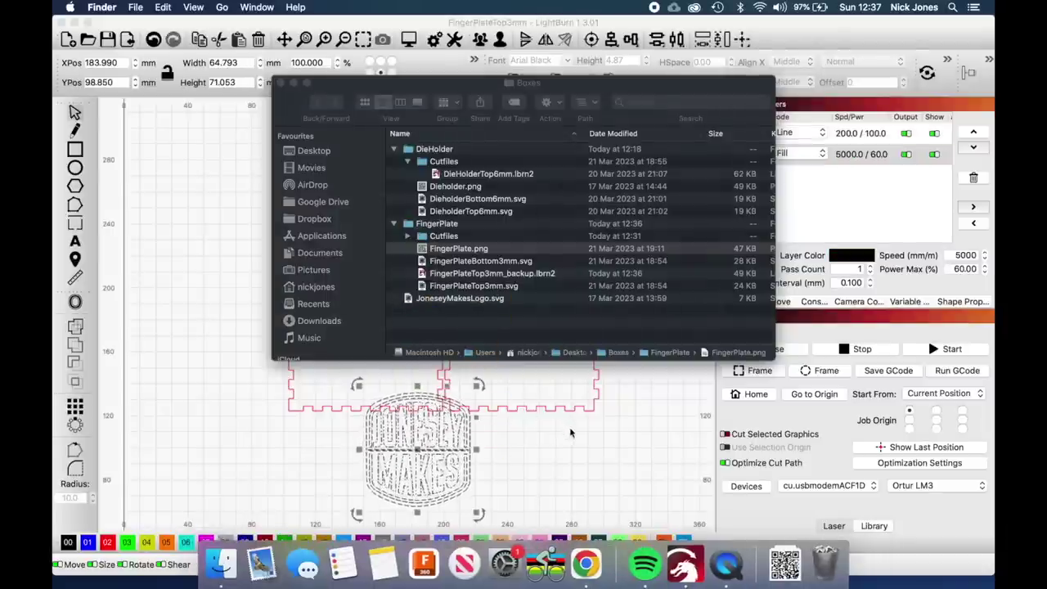
{"action": "left_click", "coordinate": [533, 468]}
{"action": "left_click", "coordinate": [417, 446]}
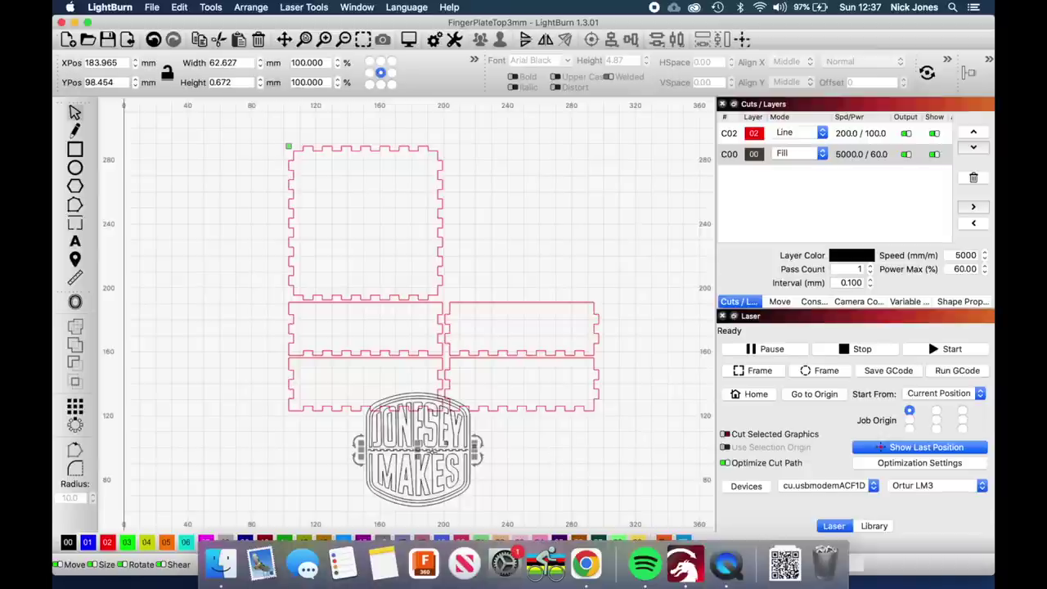
{"action": "left_click", "coordinate": [495, 474]}
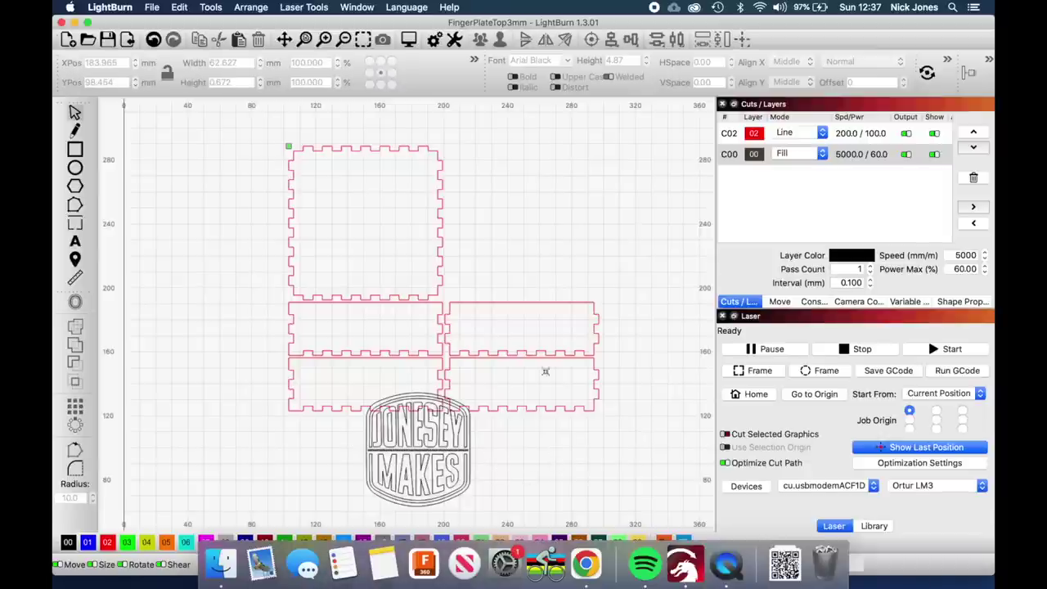
{"action": "scroll", "coordinate": [615, 360], "scroll_direction": "down", "scroll_amount": 5}
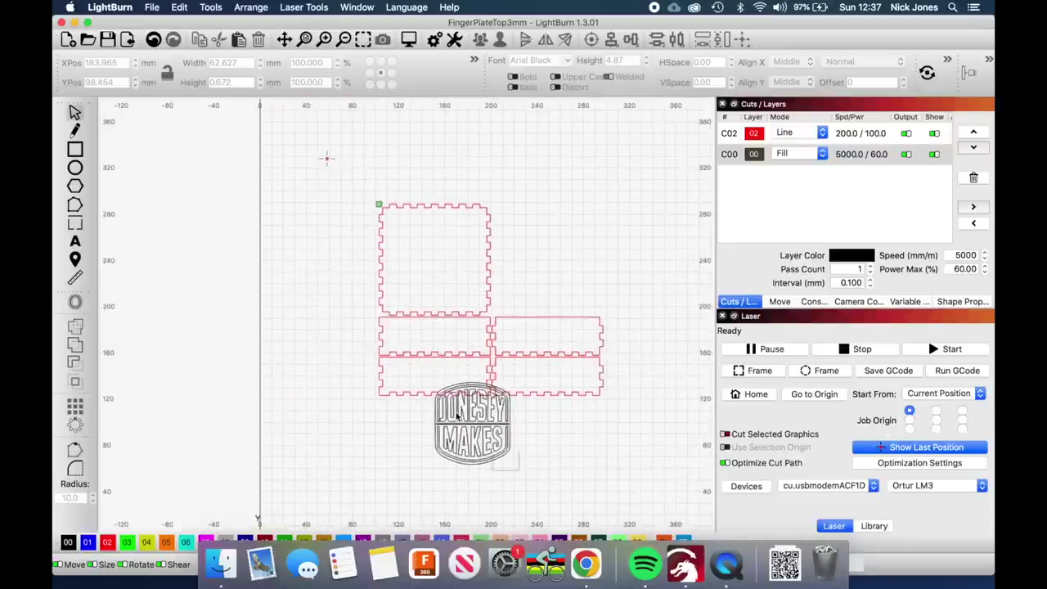
{"action": "left_click", "coordinate": [428, 379]}
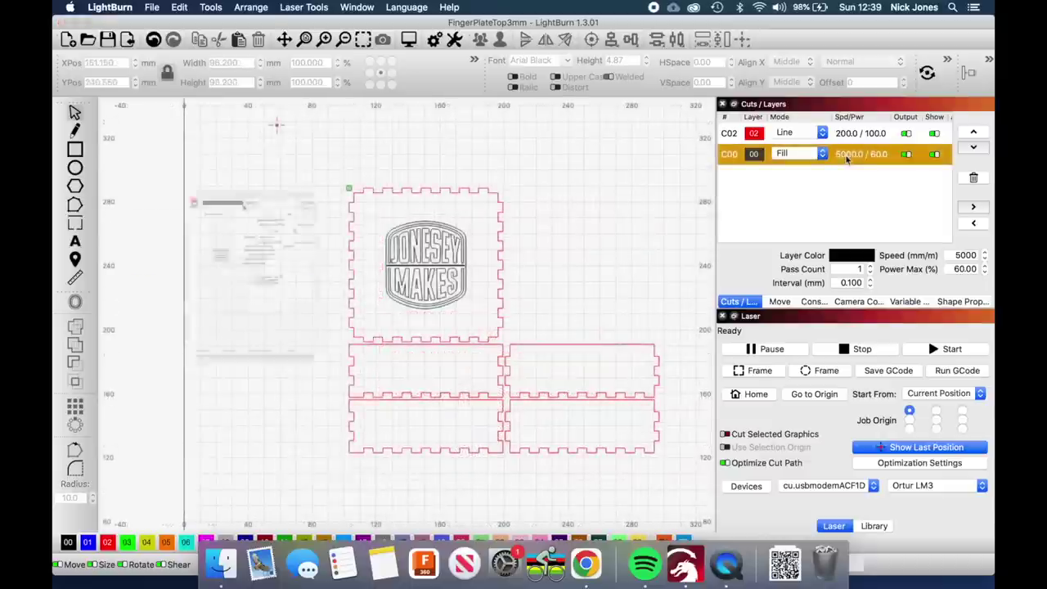
{"action": "double_click", "coordinate": [847, 159]}
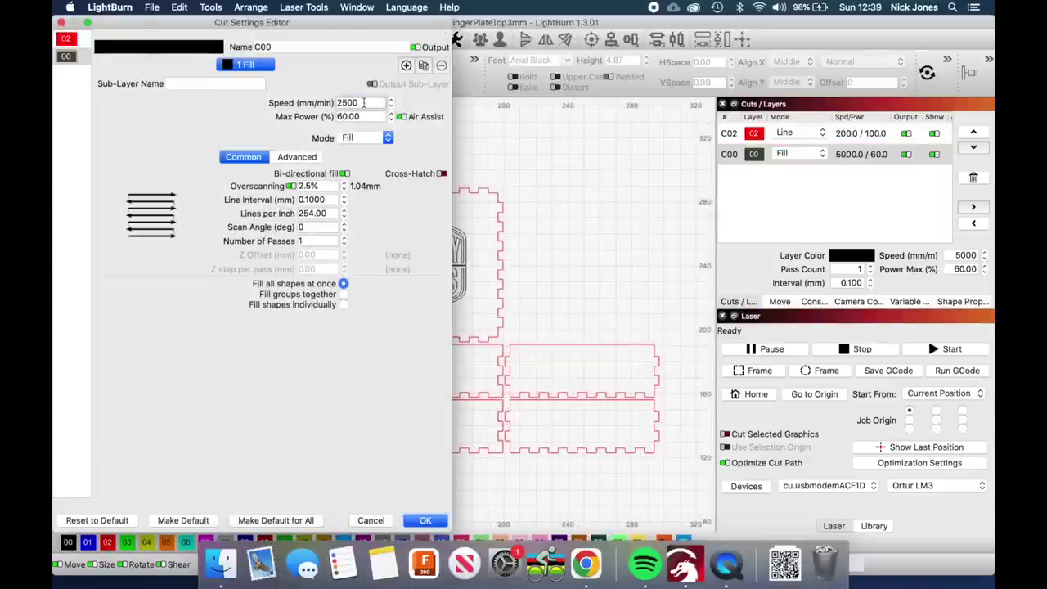
Set the C00 fill layer to 2500 mm/min speed and 100% max power.
{"action": "left_click", "coordinate": [367, 116]}
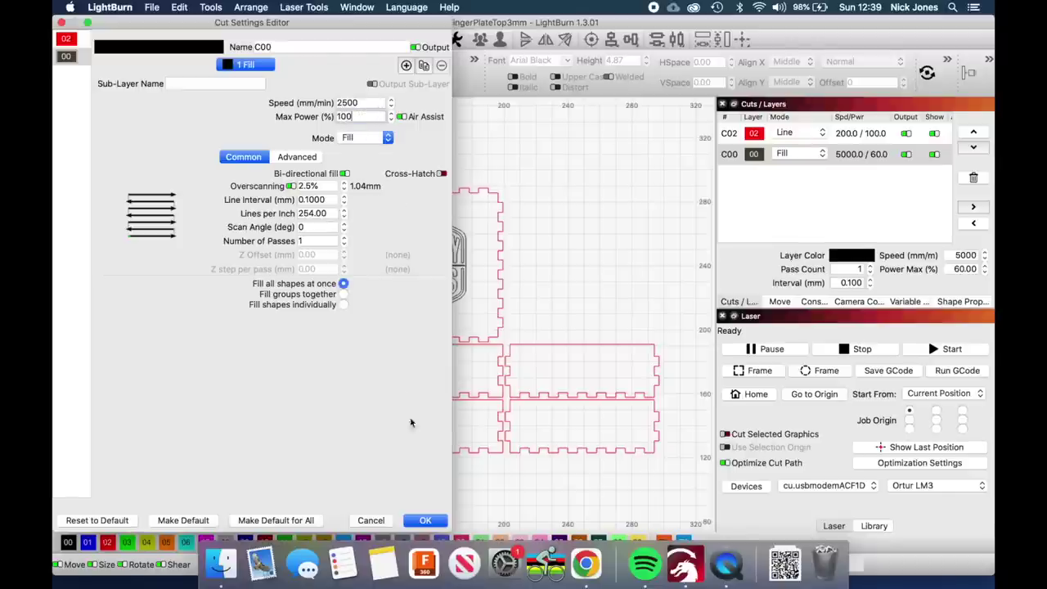
{"action": "left_click", "coordinate": [425, 520]}
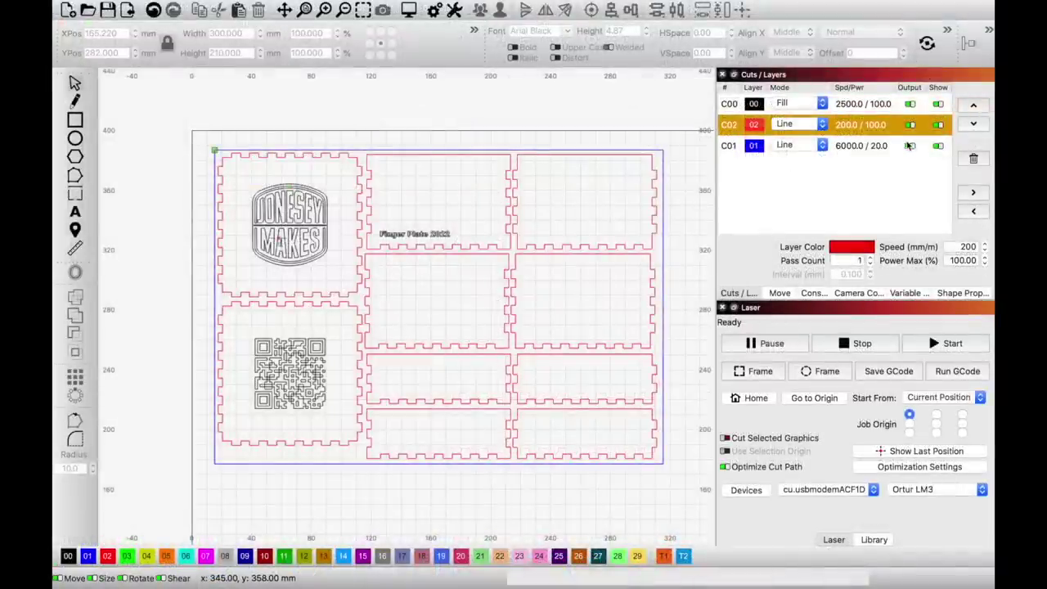
Disable output for blue layer C01 while keeping it shown, then review layers C00 and C02.
{"action": "left_click", "coordinate": [910, 147]}
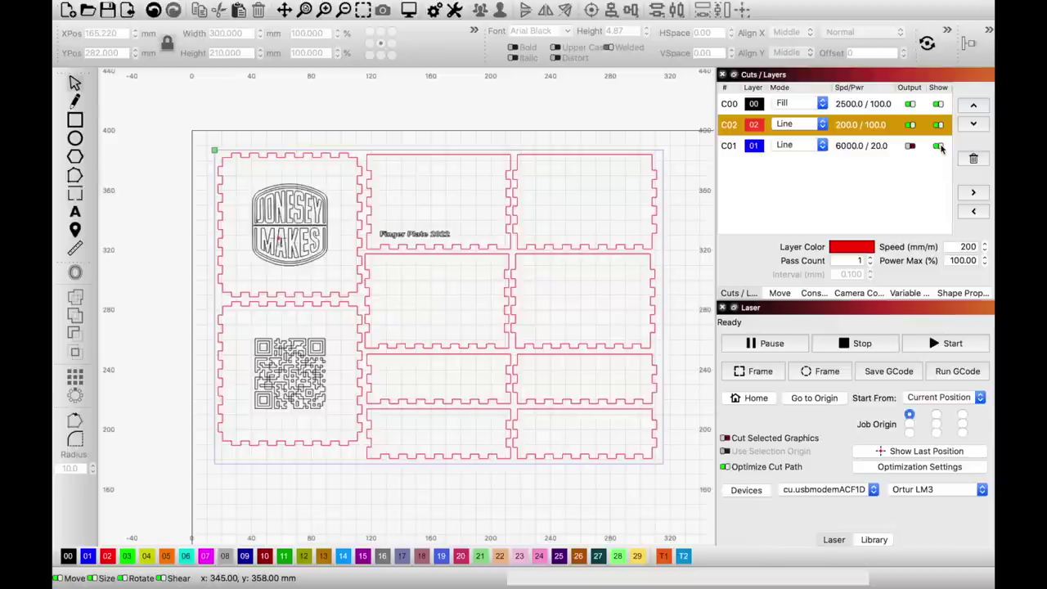
{"action": "left_click", "coordinate": [939, 146]}
{"action": "left_click", "coordinate": [939, 146]}
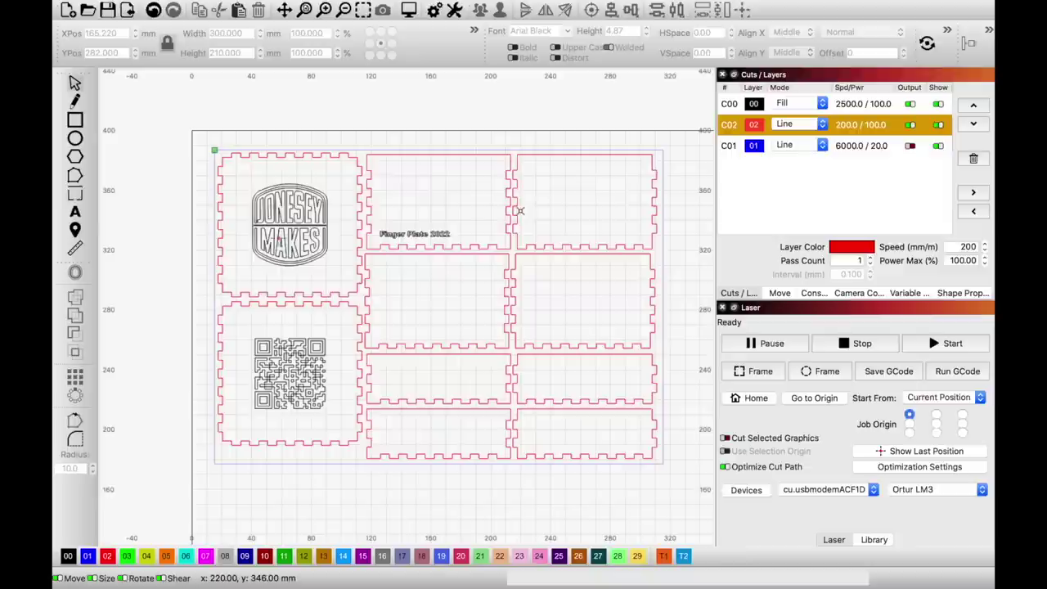
{"action": "left_click", "coordinate": [857, 102]}
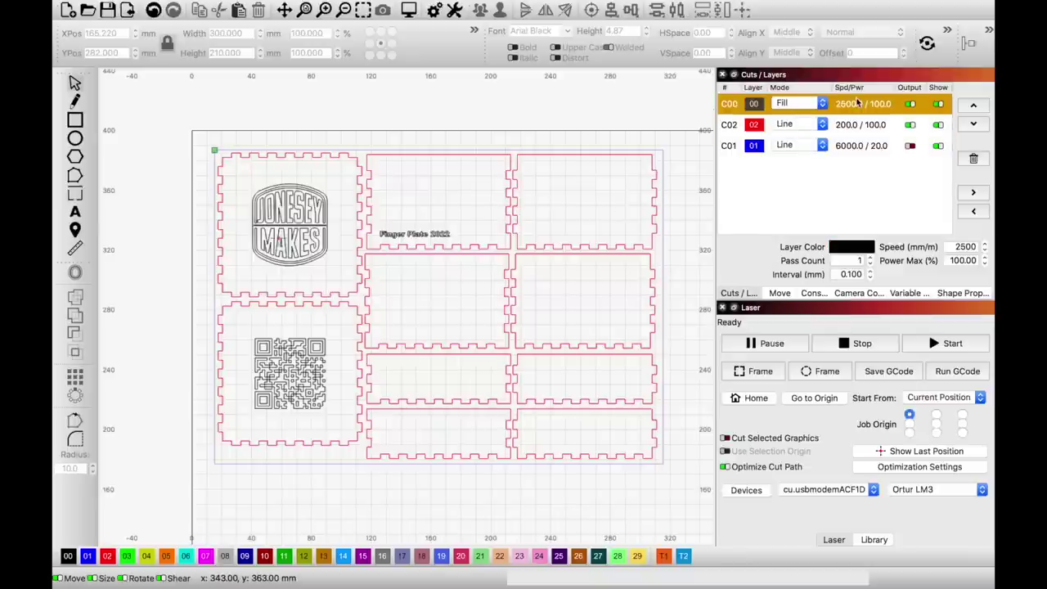
{"action": "left_click", "coordinate": [848, 127]}
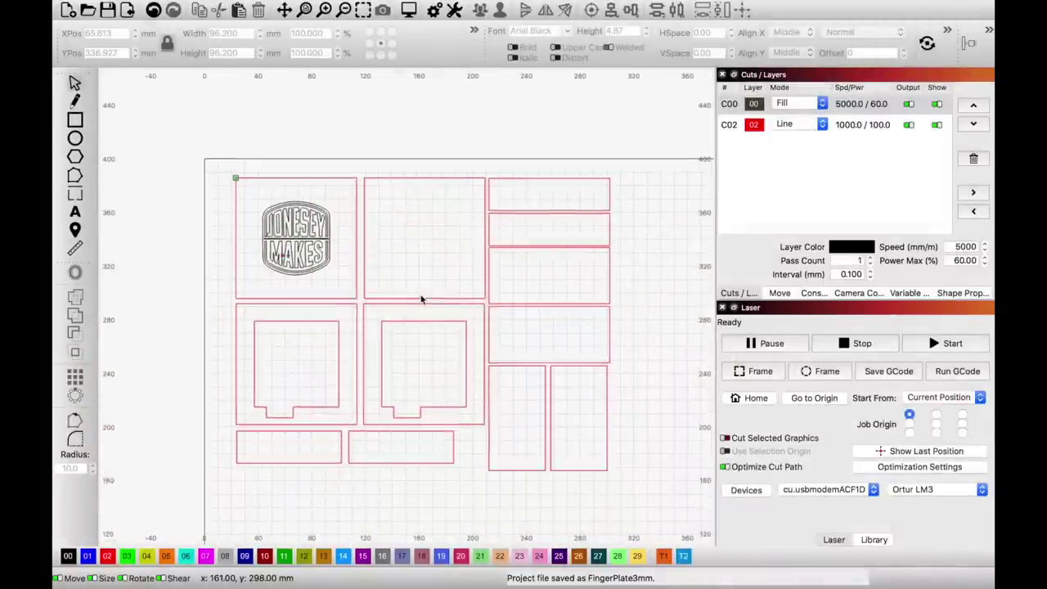
{"action": "scroll", "coordinate": [421, 300], "scroll_direction": "up", "scroll_amount": 1}
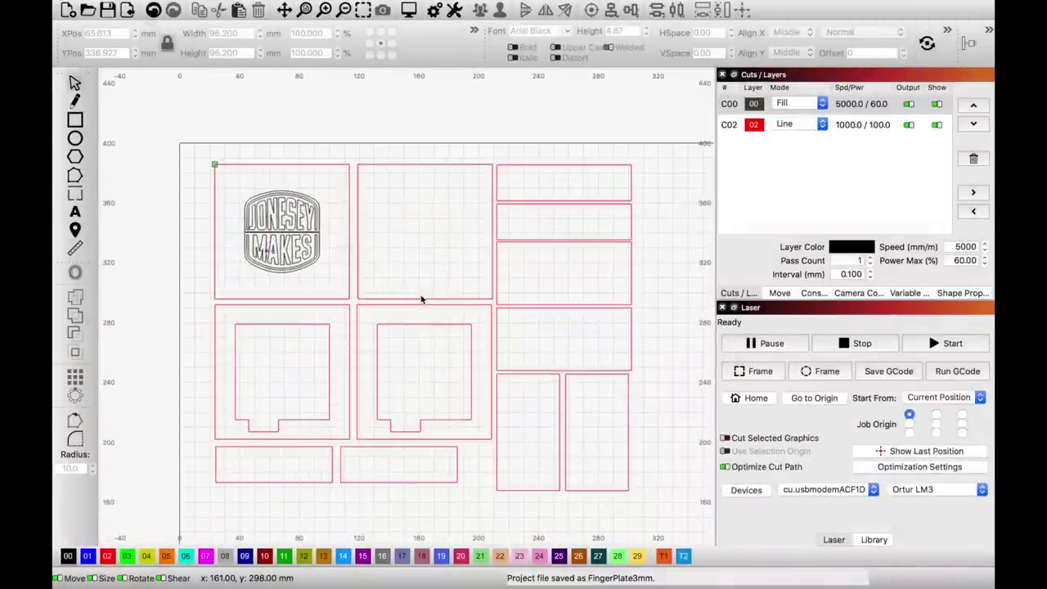
{"action": "scroll", "coordinate": [421, 299], "scroll_direction": "up", "scroll_amount": 1}
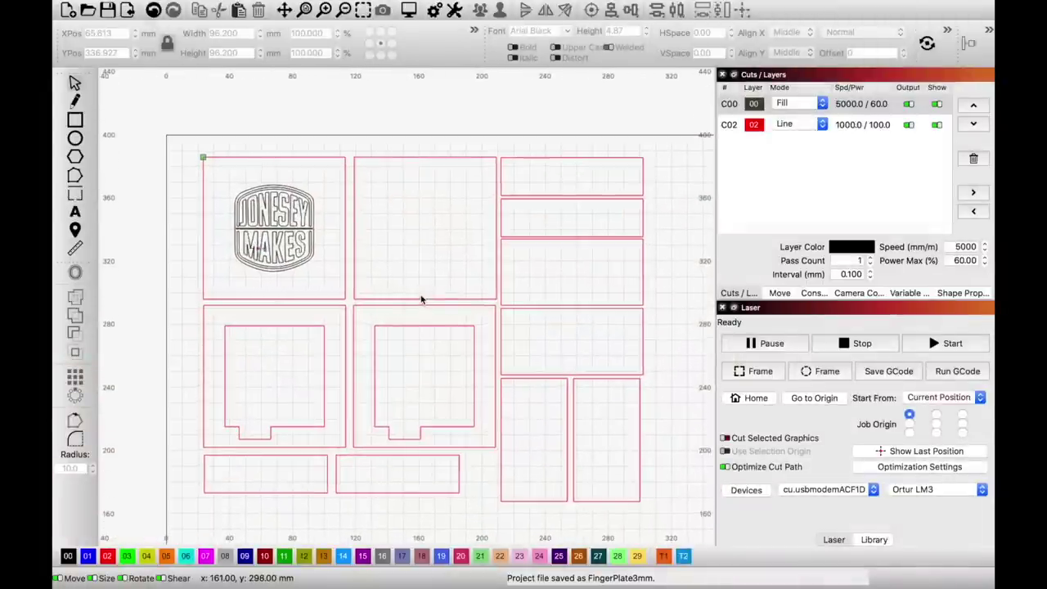